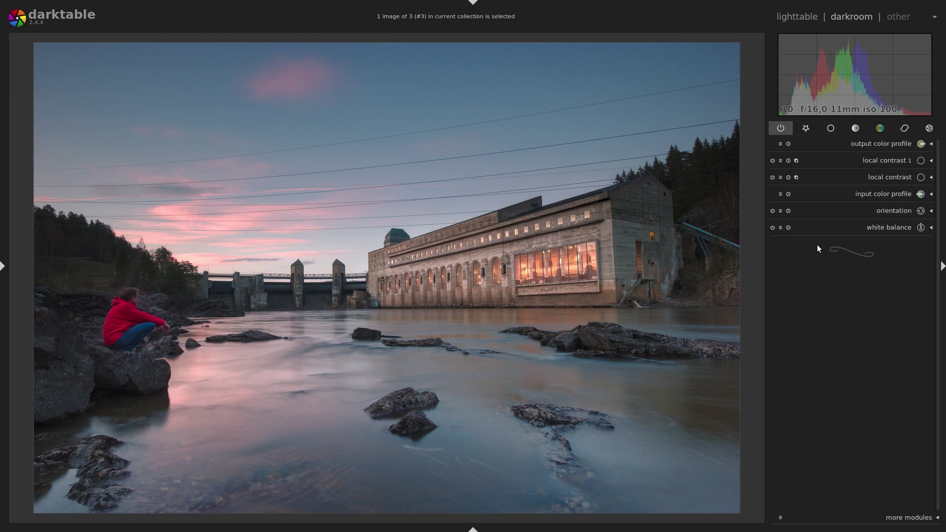
Compare the photo with the white balance and both local contrast modules switched off and on again
left_click(773, 228)
left_click(772, 228)
left_click(772, 178)
left_click(772, 178)
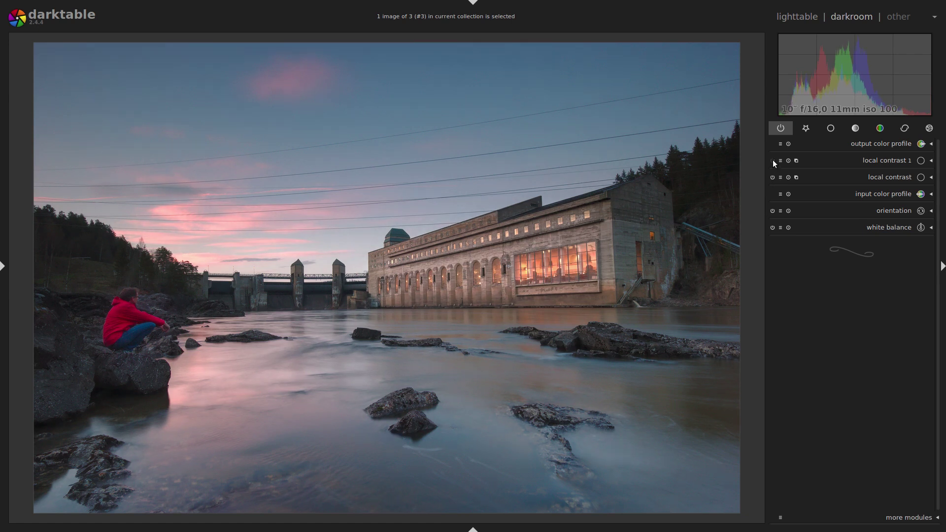
left_click(772, 160)
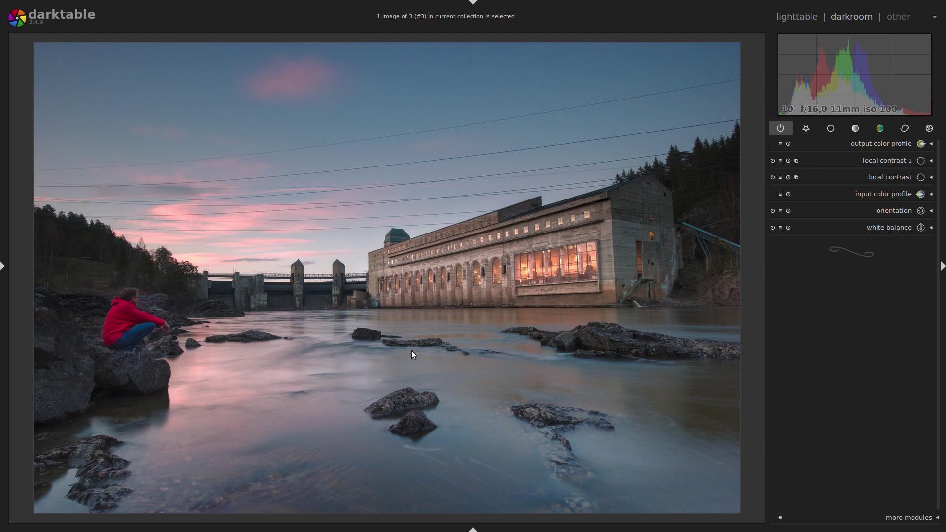
Try desaturating the photo with saturation at -1.00 in contrast brightness saturation, and switch the module off
left_click(832, 129)
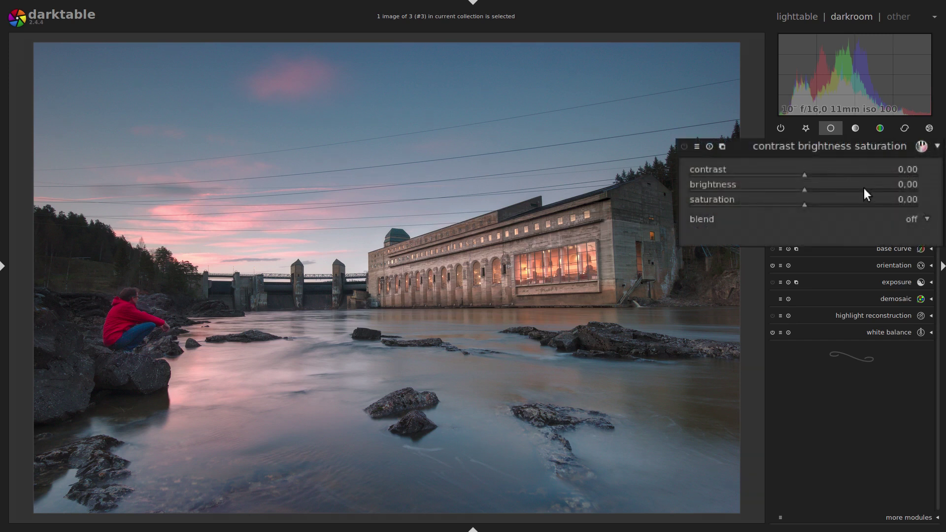
left_click_drag(804, 204, 691, 206)
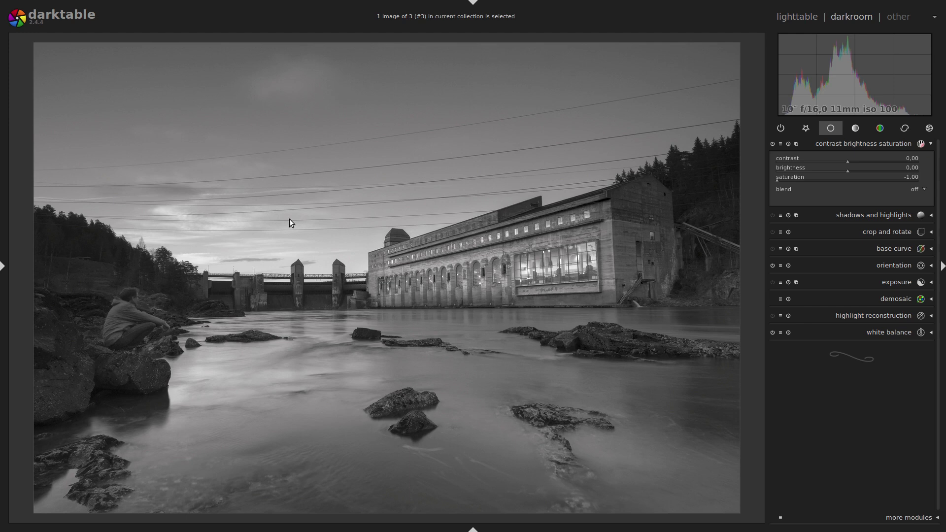
left_click(772, 144)
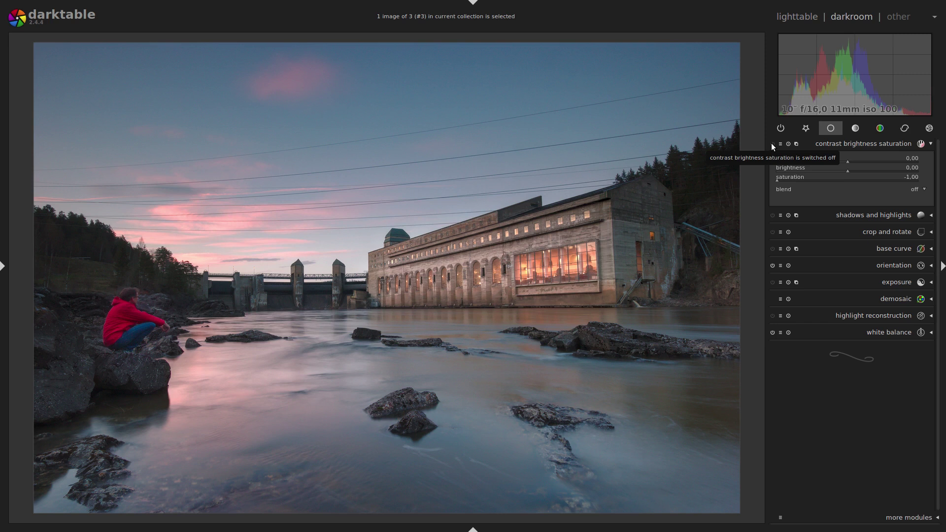
Try converting the photo to black and white with the channel mixer's B/W preset
left_click(806, 129)
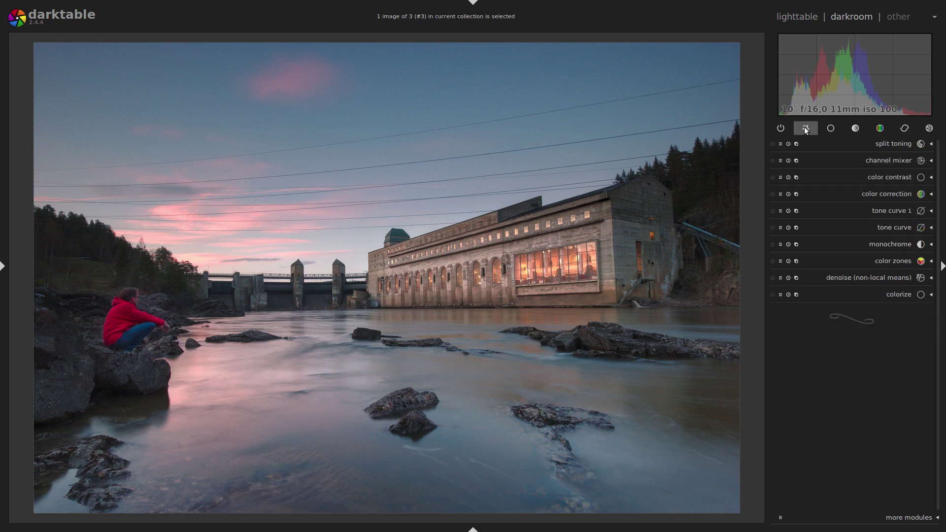
left_click(881, 159)
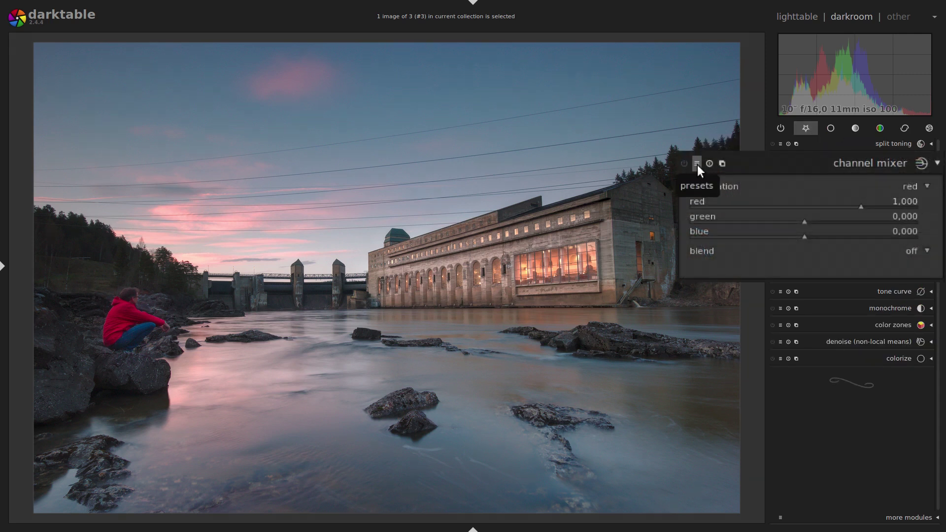
left_click(696, 163)
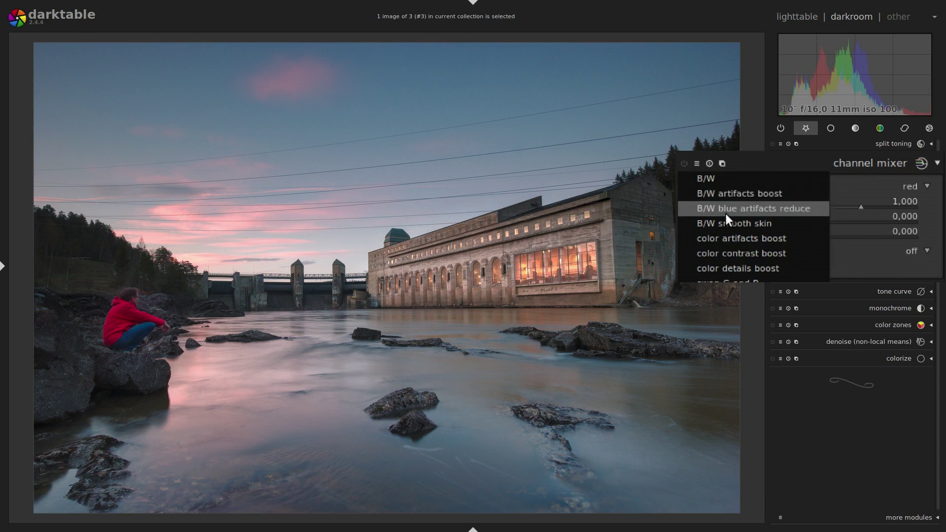
left_click(718, 179)
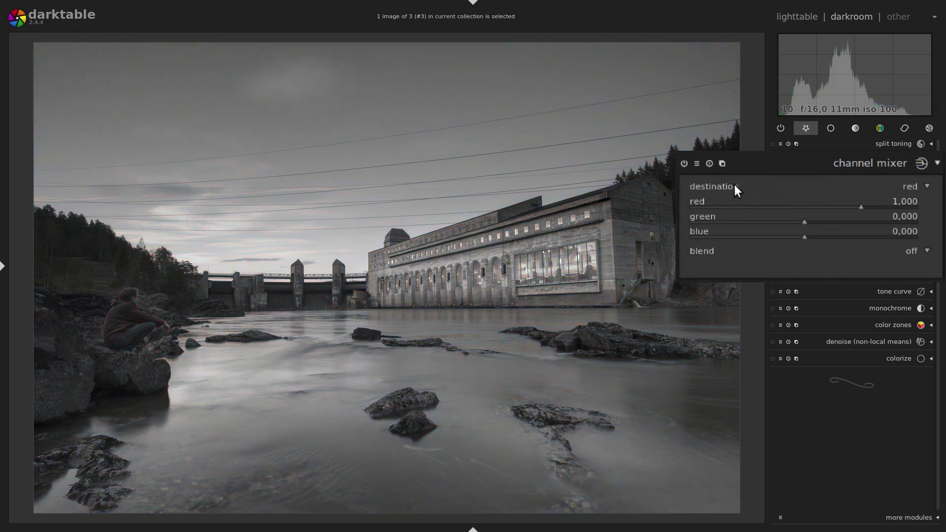
Try the channel mixer's gray destination with red at 0.632 and blue at -0.430, and reset the module
left_click(734, 186)
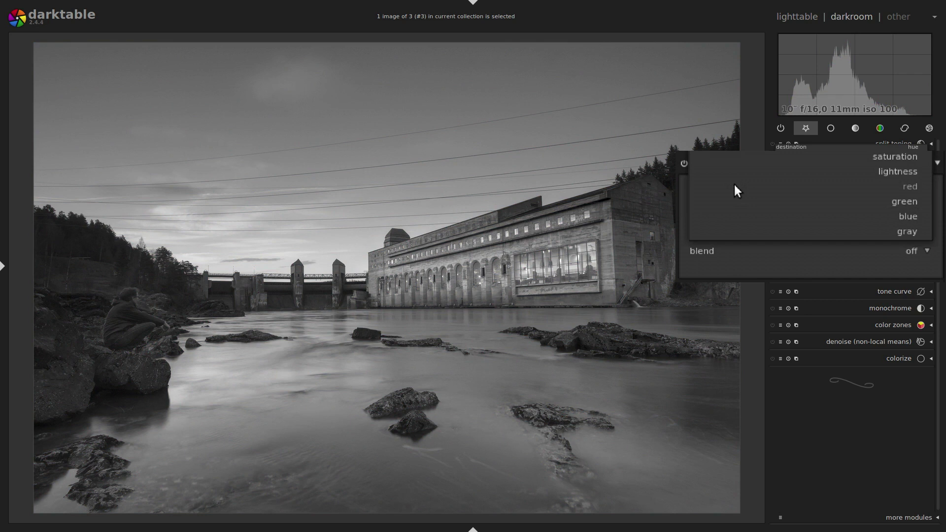
left_click(909, 229)
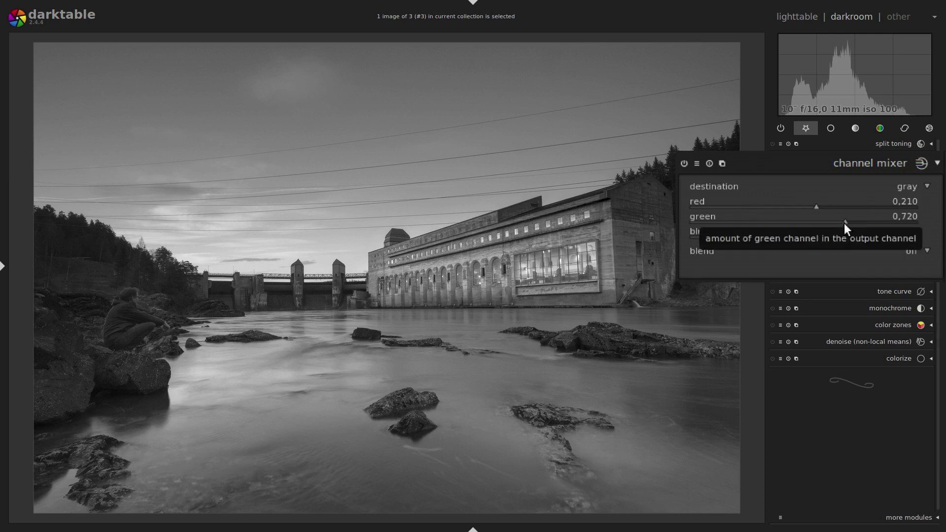
left_click(815, 206)
left_click_drag(815, 205, 838, 206)
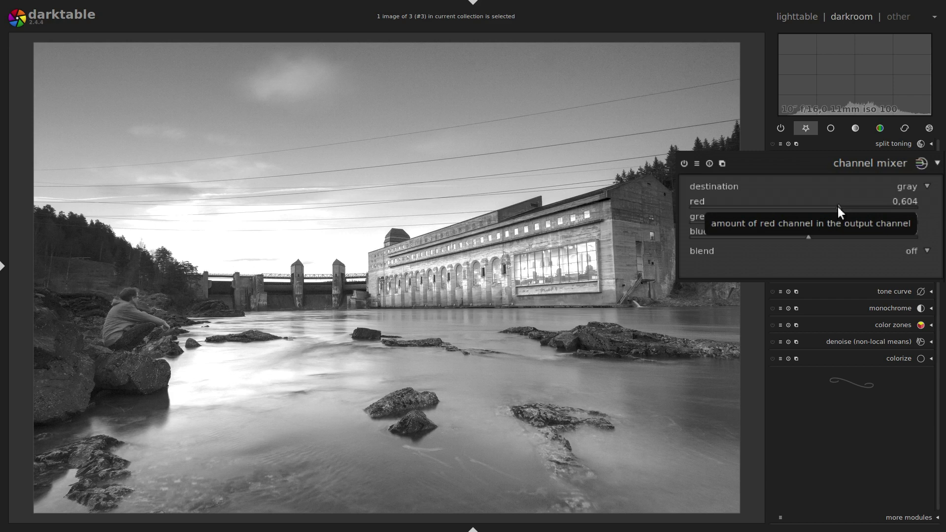
left_click_drag(837, 206, 839, 205)
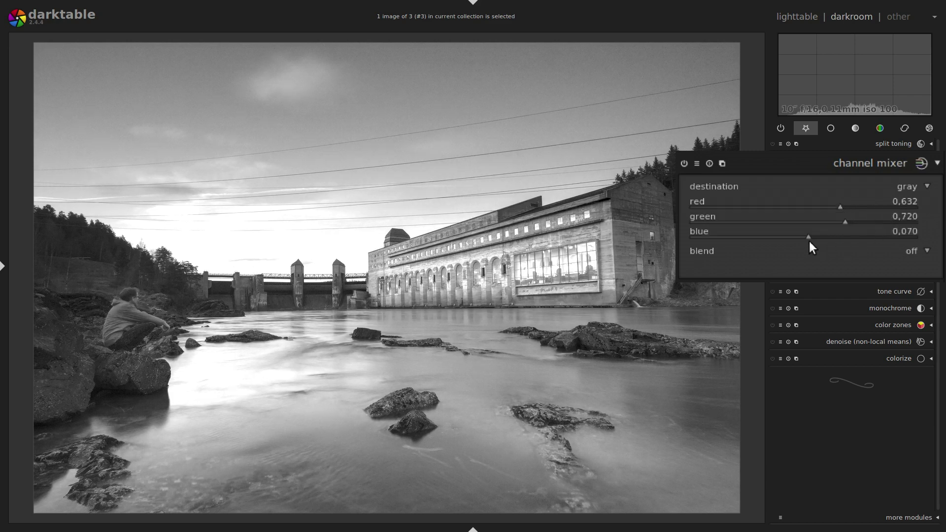
left_click_drag(809, 235, 779, 239)
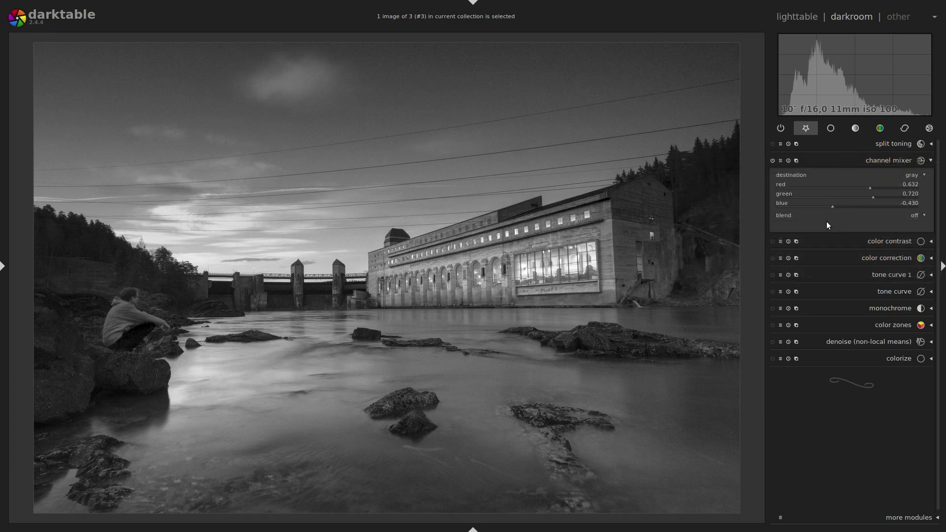
left_click(788, 160)
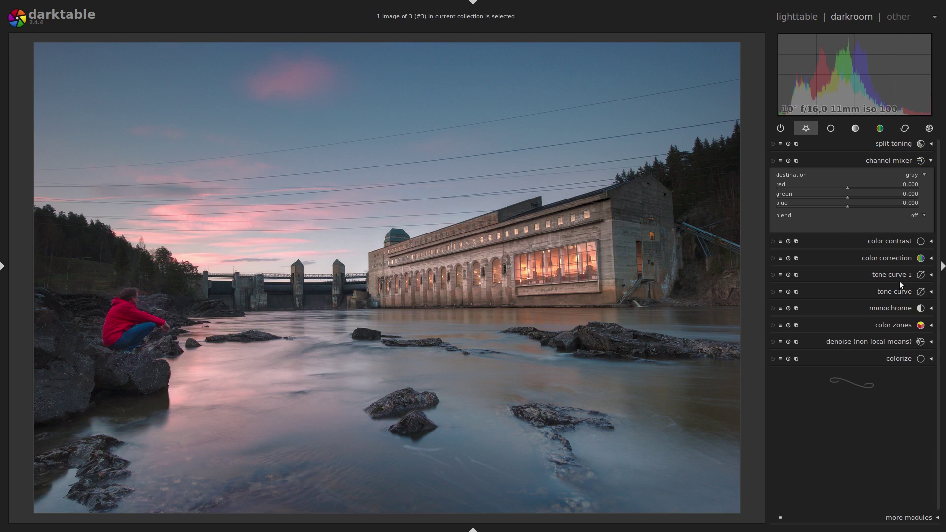
Try the monochrome module with a smaller colour filter placed on red and highlights at 0.84, and switch the module off
left_click(881, 308)
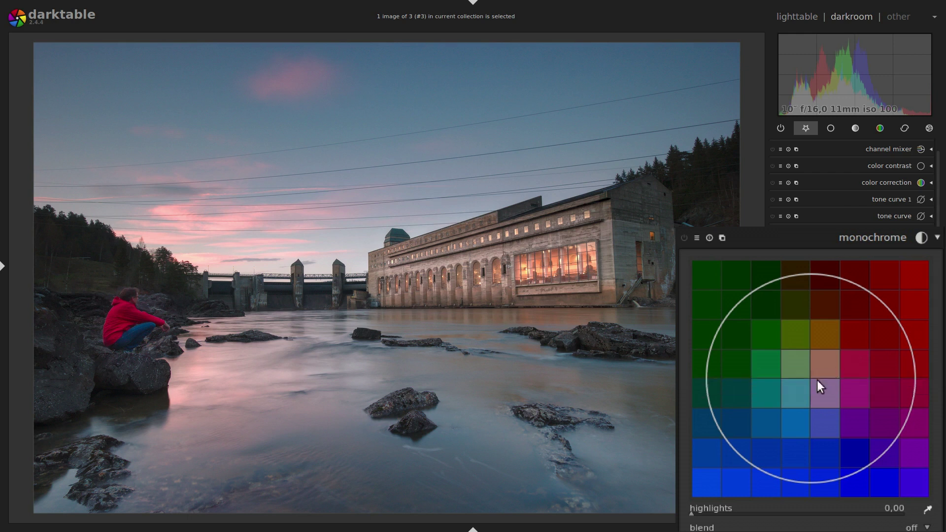
scroll(808, 372, "down", 1)
scroll(808, 372, "up", 4)
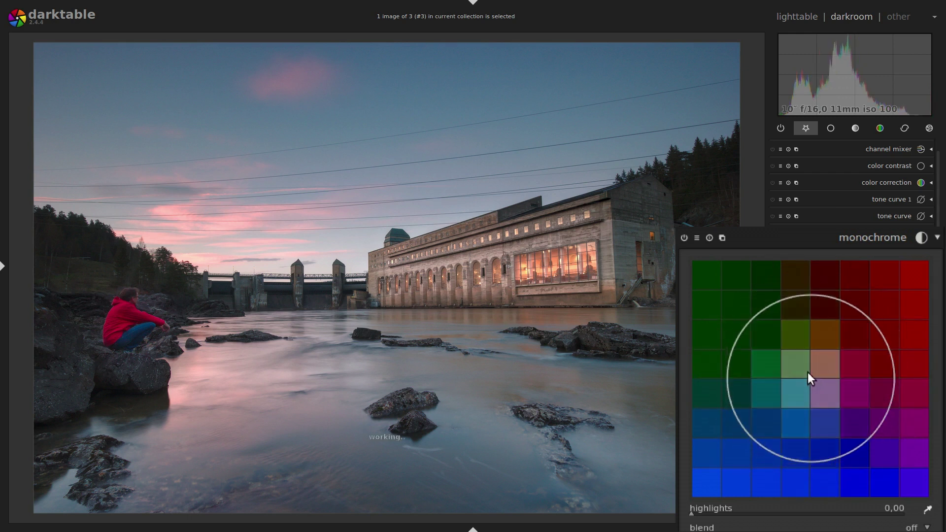
scroll(808, 371, "up", 5)
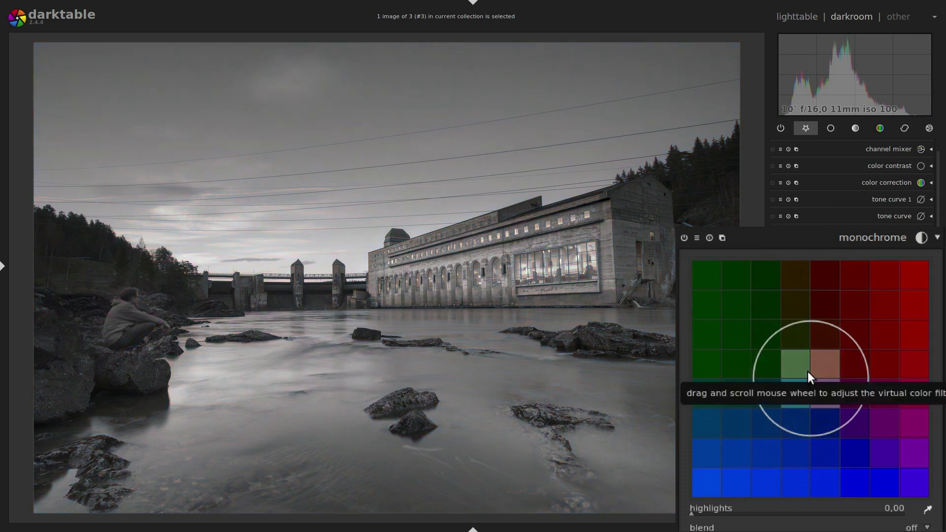
left_click_drag(808, 371, 897, 330)
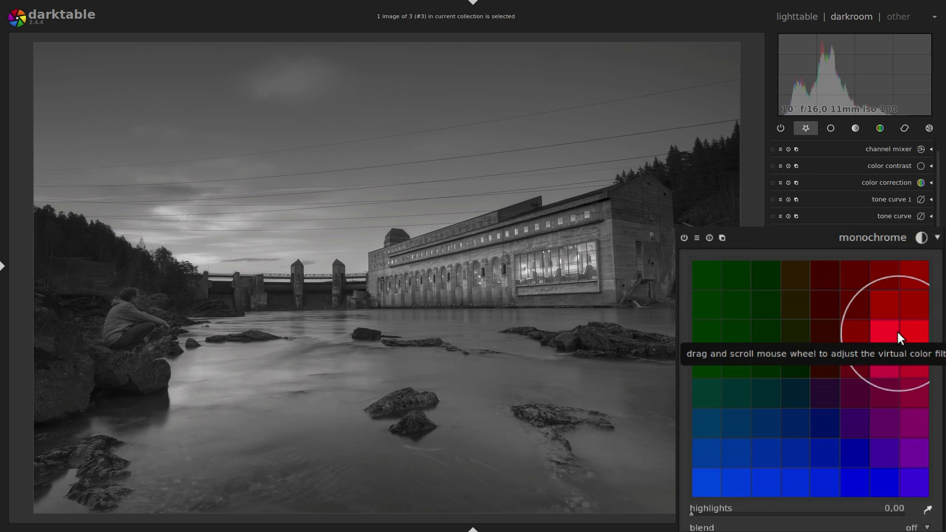
scroll(897, 330, "up", 3)
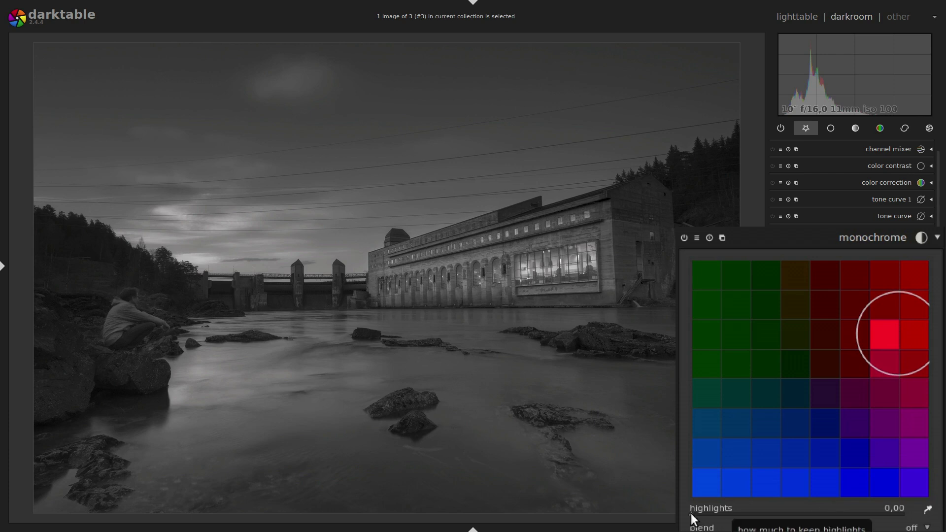
left_click_drag(691, 513, 881, 517)
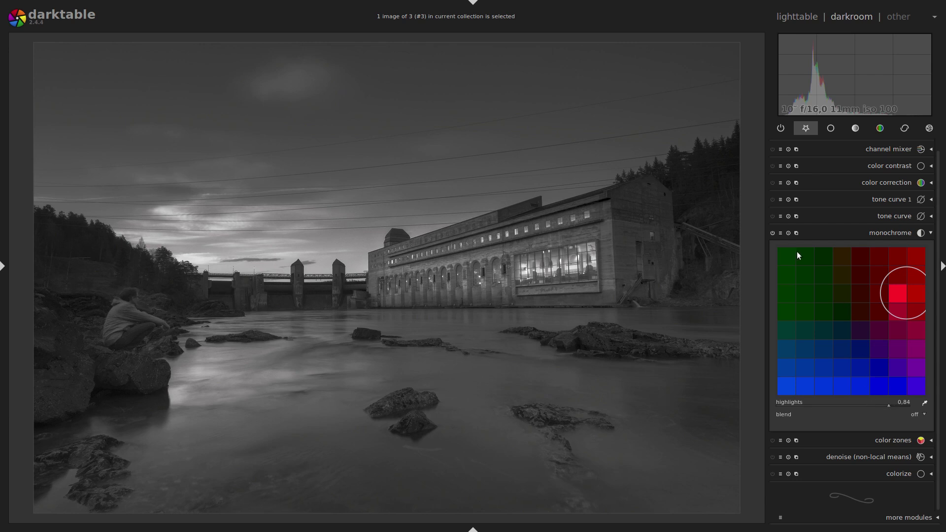
left_click(772, 233)
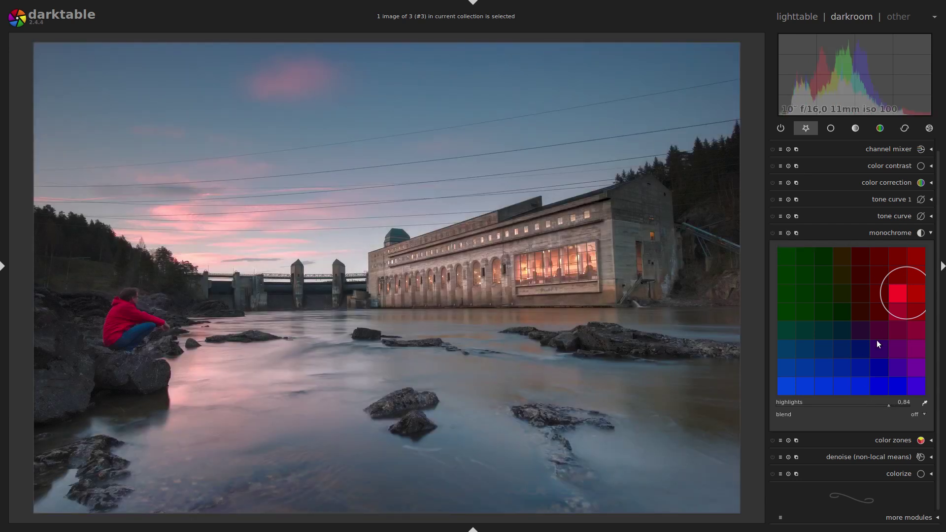
Switch on the color zones module with its existing lightness curve that brightens reds and darkens blues
left_click(893, 439)
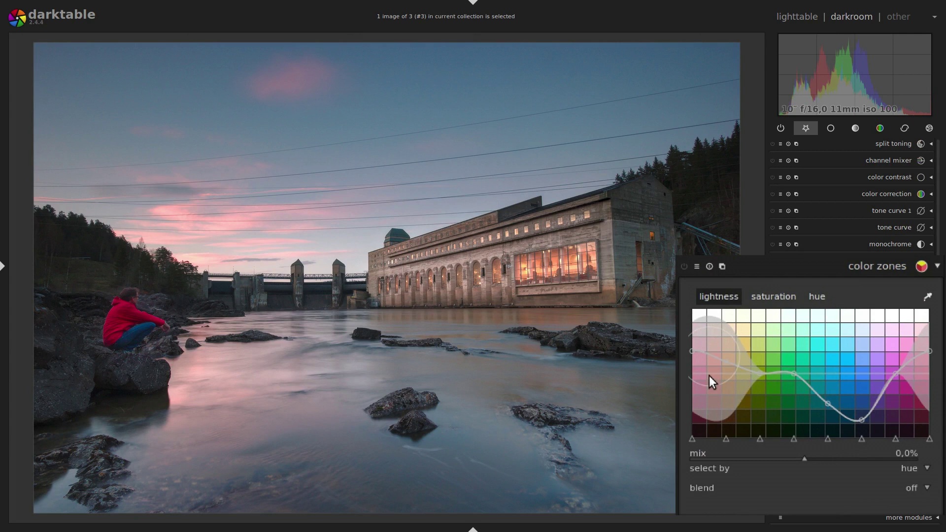
scroll(709, 374, "down", 3)
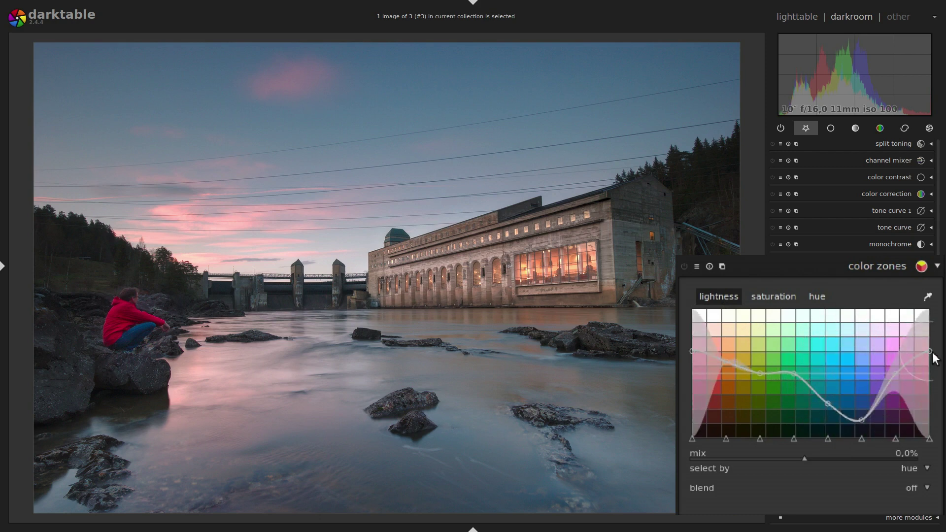
left_click(684, 266)
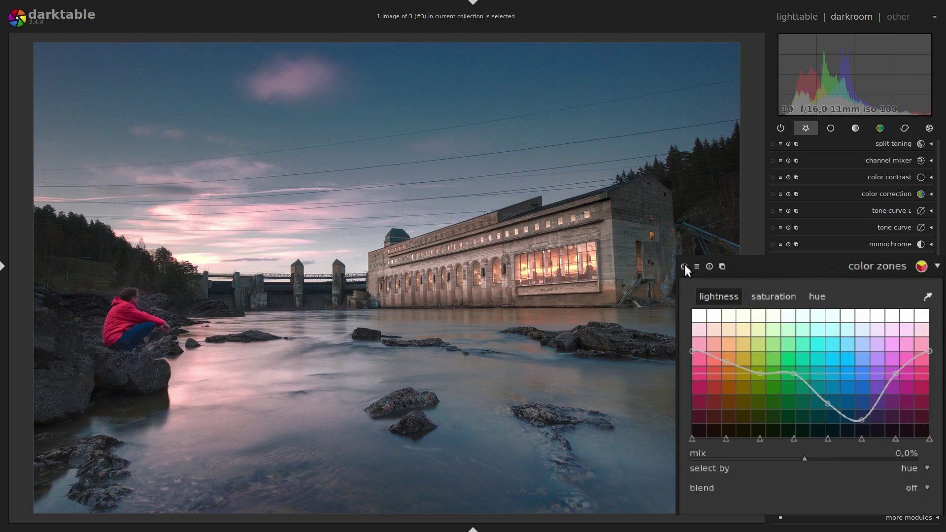
Lower every node of the color zones saturation curve to the minimum to remove all colour from the photo
left_click(775, 296)
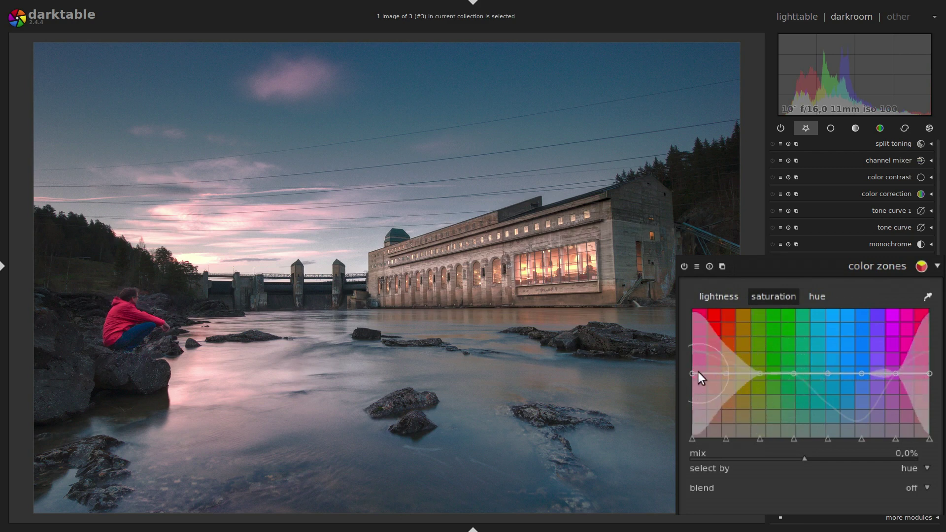
left_click_drag(693, 373, 694, 450)
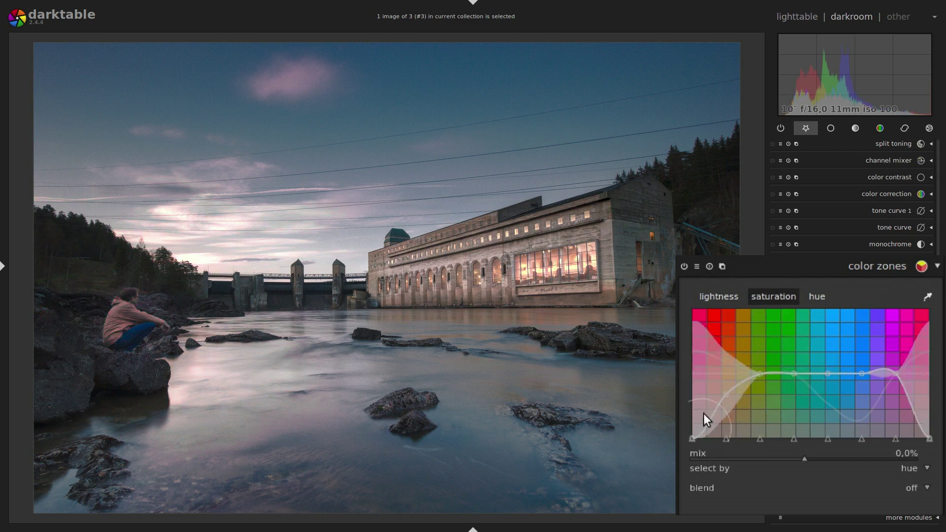
left_click_drag(727, 389, 731, 464)
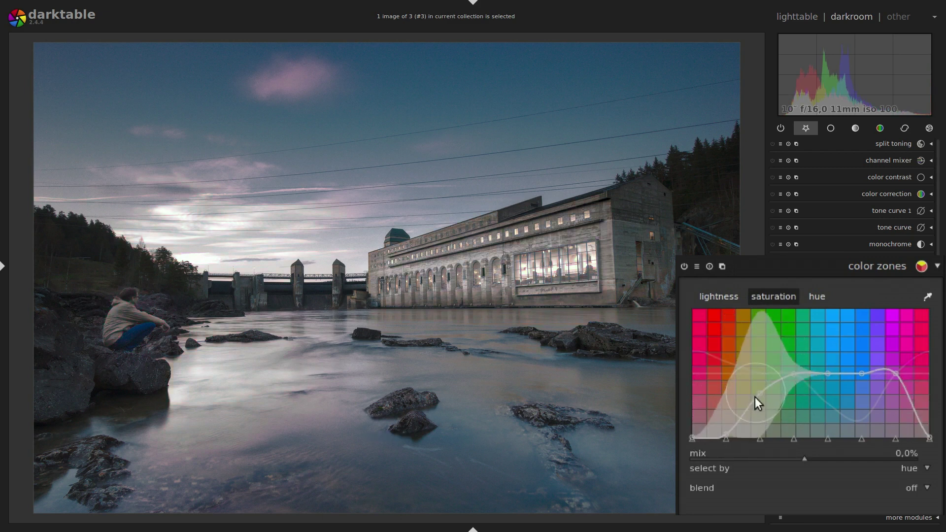
left_click_drag(761, 392, 767, 457)
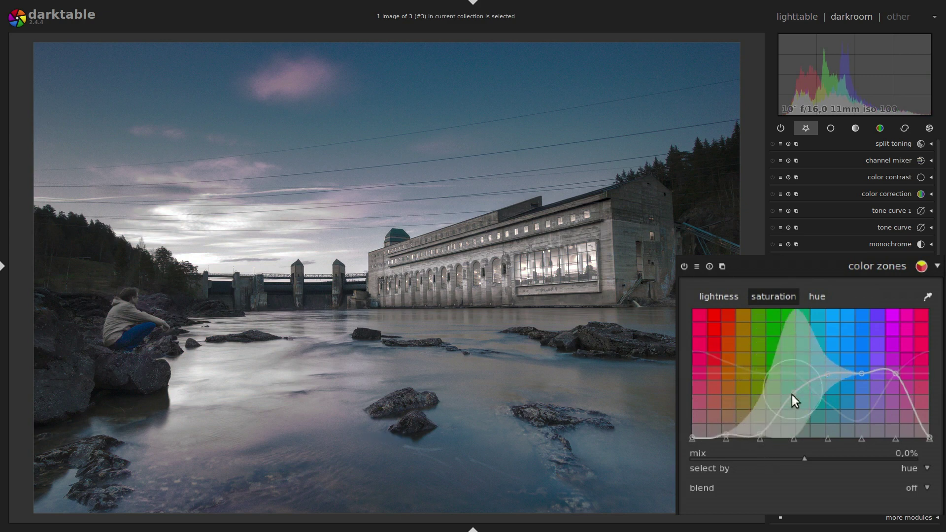
left_click_drag(791, 395, 803, 453)
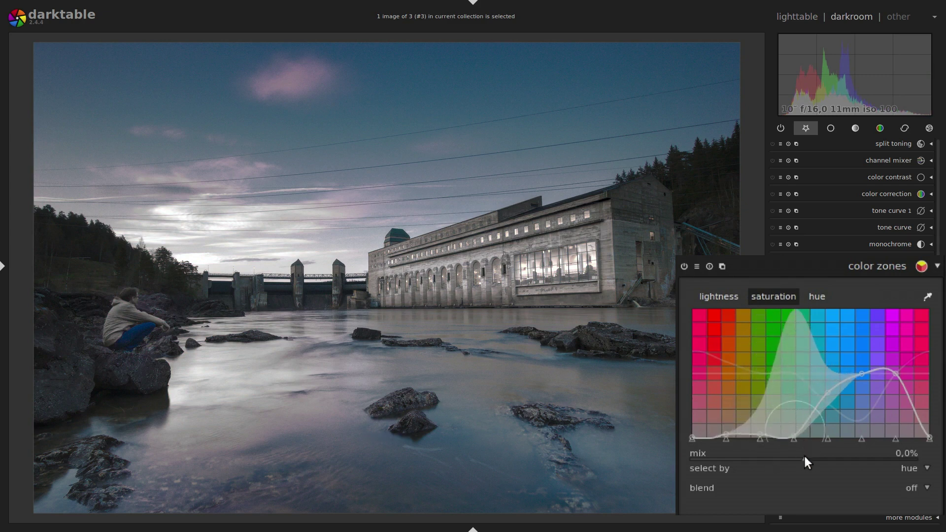
left_click_drag(829, 392, 847, 450)
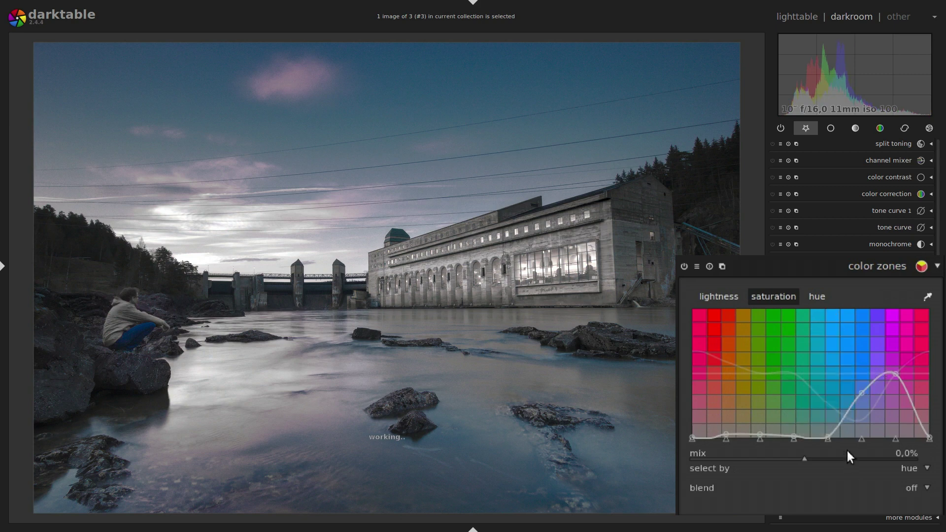
left_click_drag(861, 395, 877, 471)
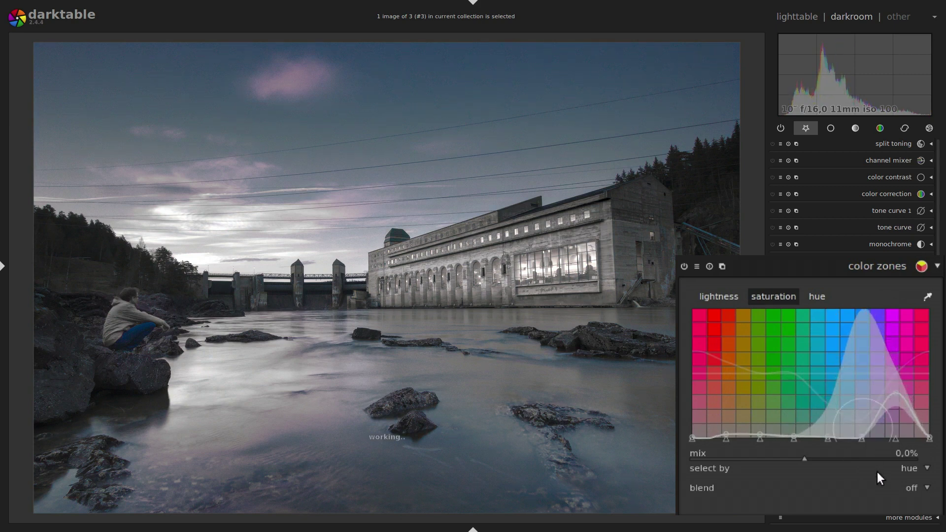
left_click_drag(895, 394, 903, 464)
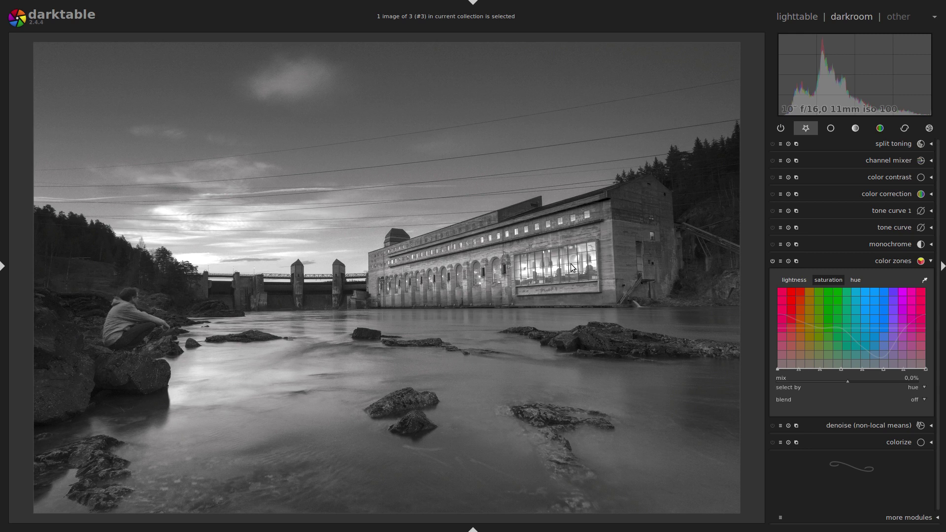
Examine the sky and power lines above the dam at close range for noise
key("ctrl+z")
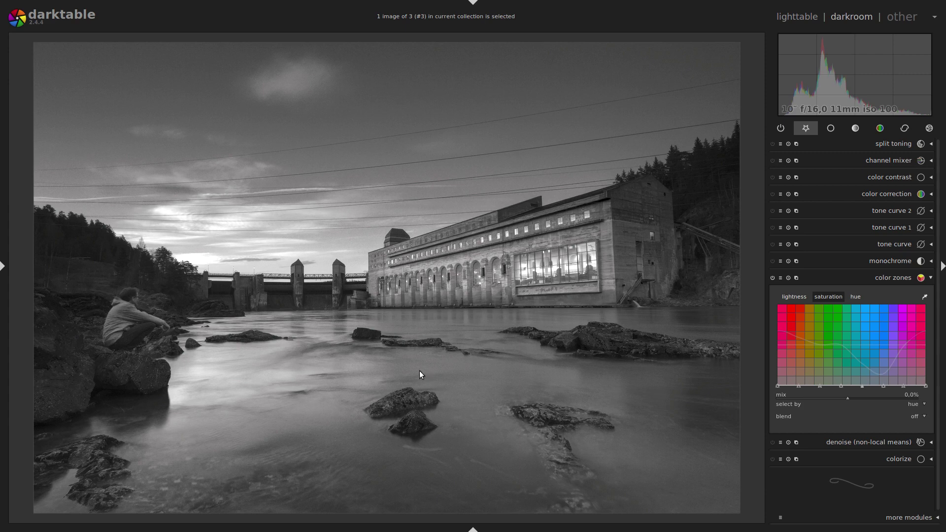
middle_click(243, 206)
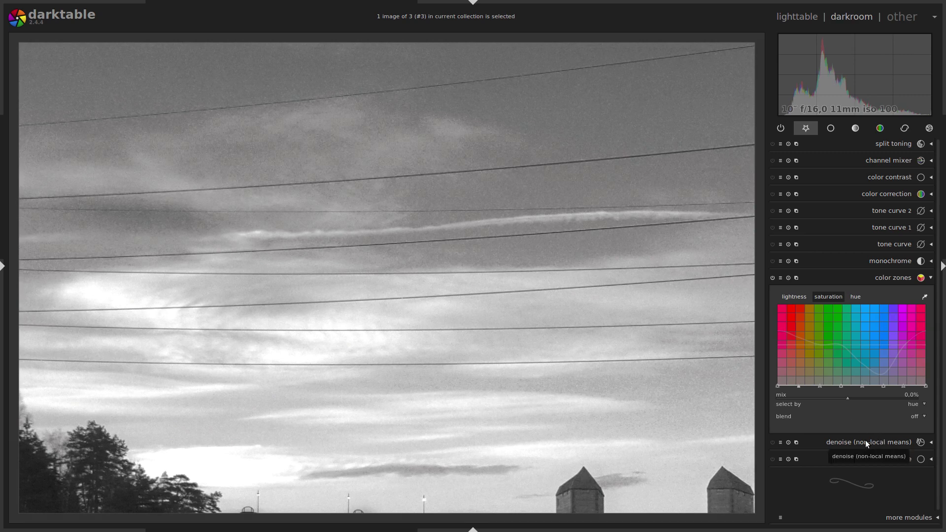
Switch on denoise (non-local means) and reduce its strength to 4% to smooth the sky grain while keeping tree detail
left_click(865, 442)
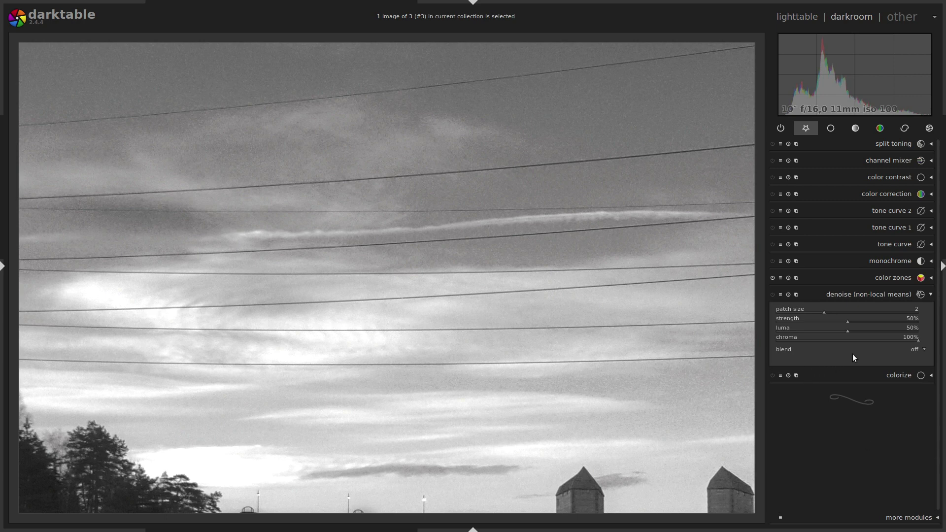
left_click(773, 294)
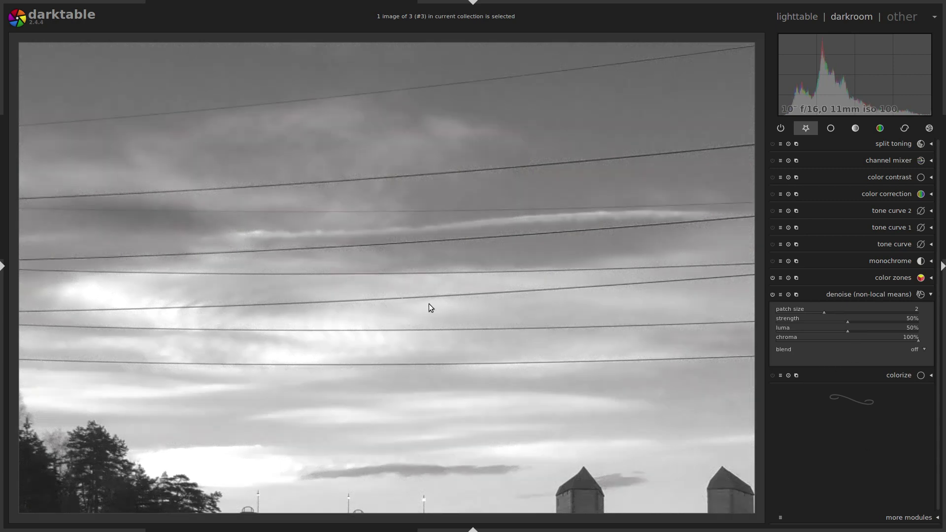
left_click_drag(254, 374, 688, 221)
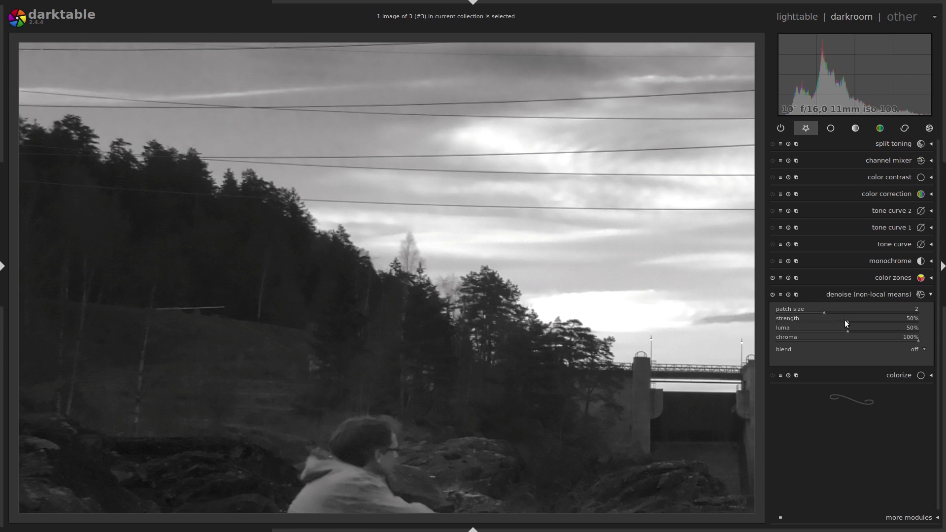
left_click_drag(844, 322, 782, 321)
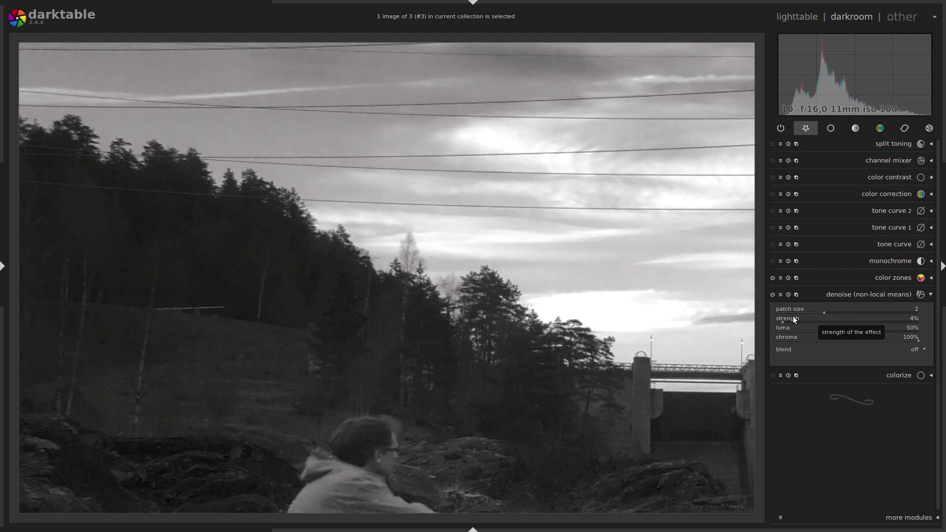
middle_click(447, 324)
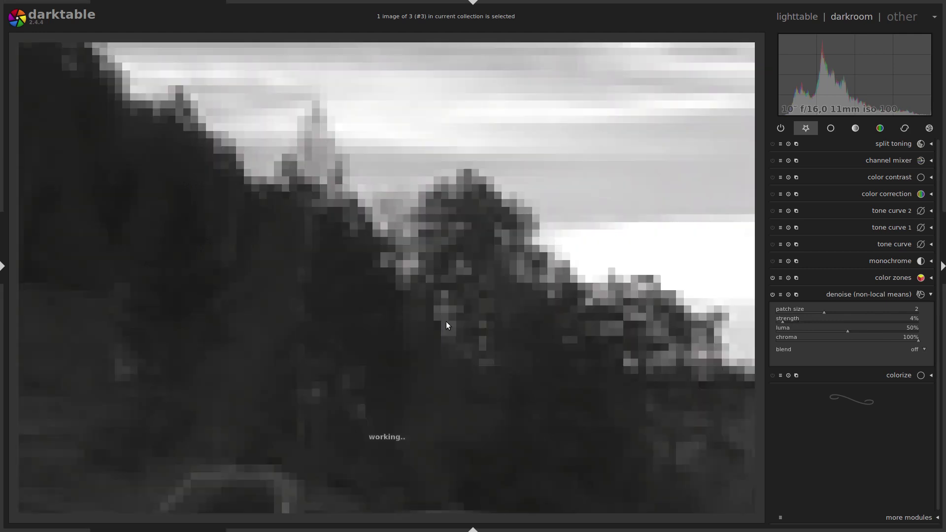
middle_click(447, 324)
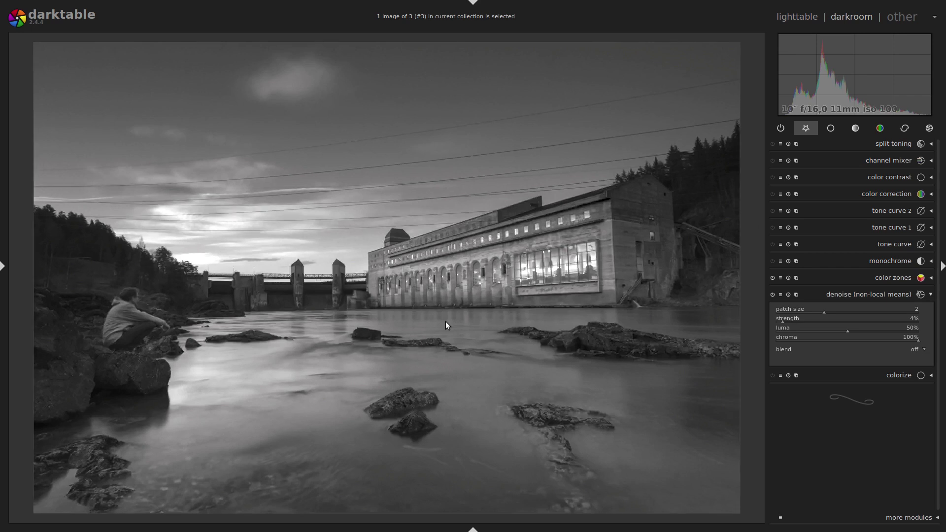
Remove the tone curve 2 instance and switch on the base tone curve with its existing shadow-darkening curve
key("ctrl+z")
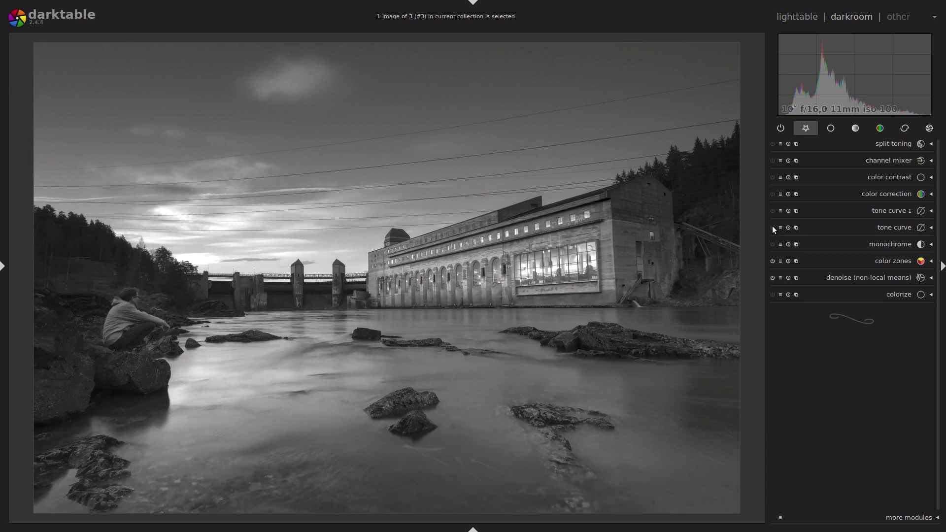
left_click(893, 227)
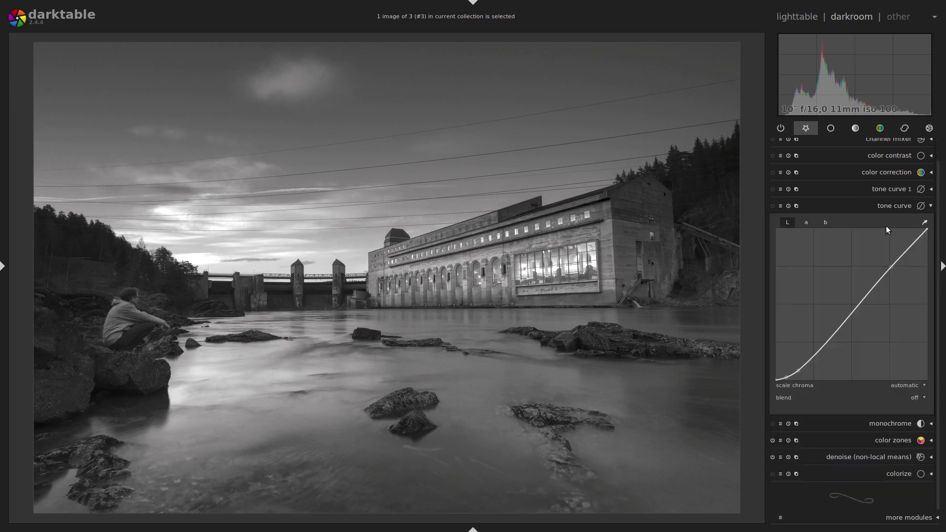
left_click(771, 206)
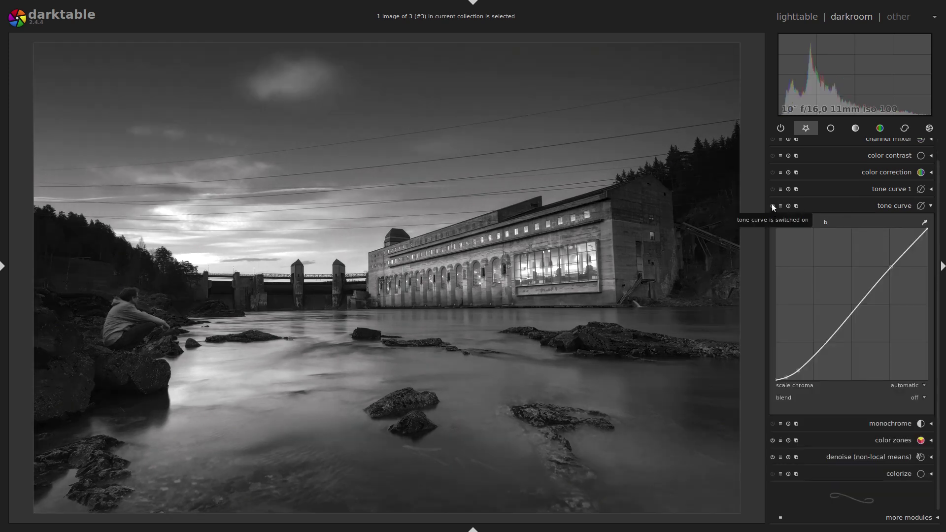
Switch on tone curve 1 with its existing gradient mask to darken the foreground water, checking where the mask lies
left_click(887, 189)
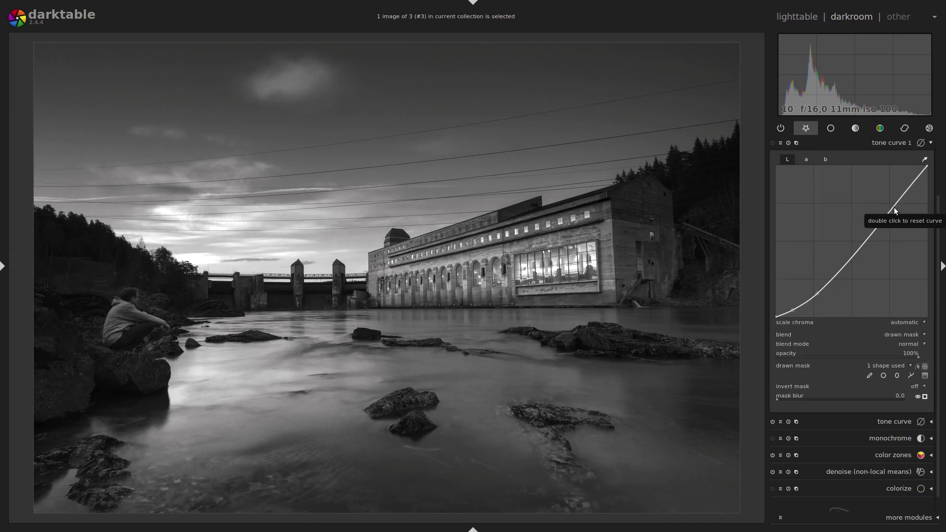
left_click(917, 366)
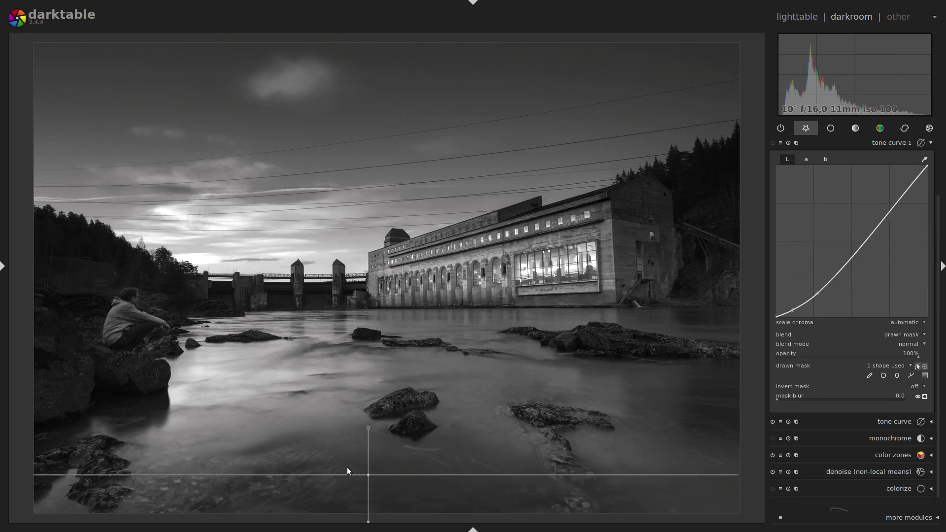
left_click(771, 141)
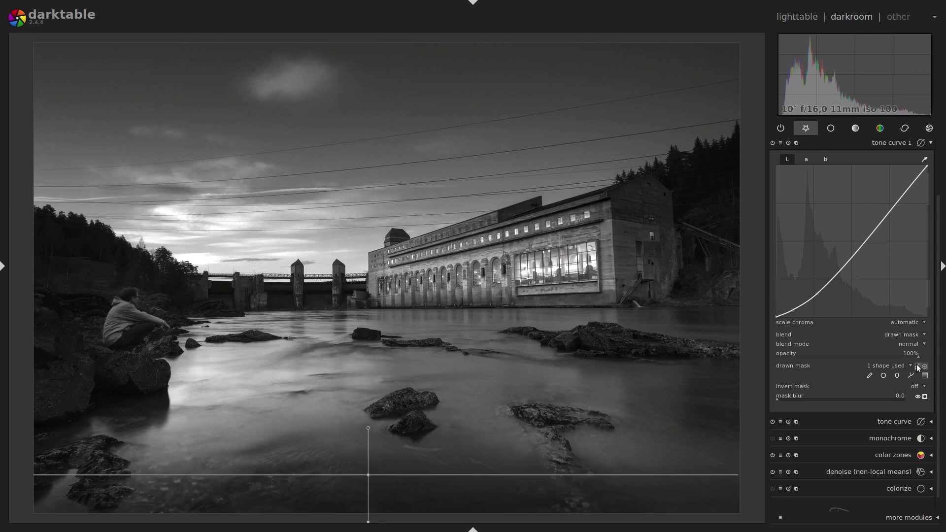
left_click(917, 365)
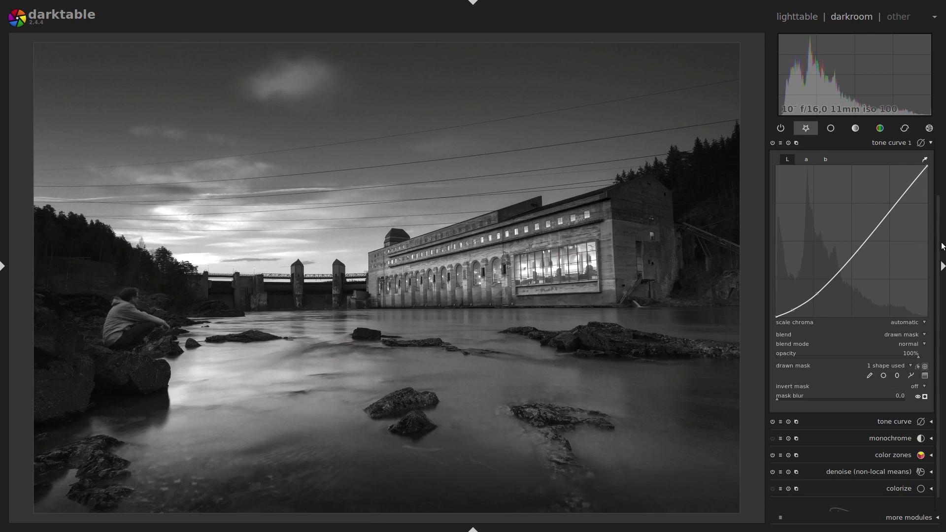
Add a new tone curve instance on top of tone curve 1 and set its blending to drawn mask
scroll(938, 246, "up", 3)
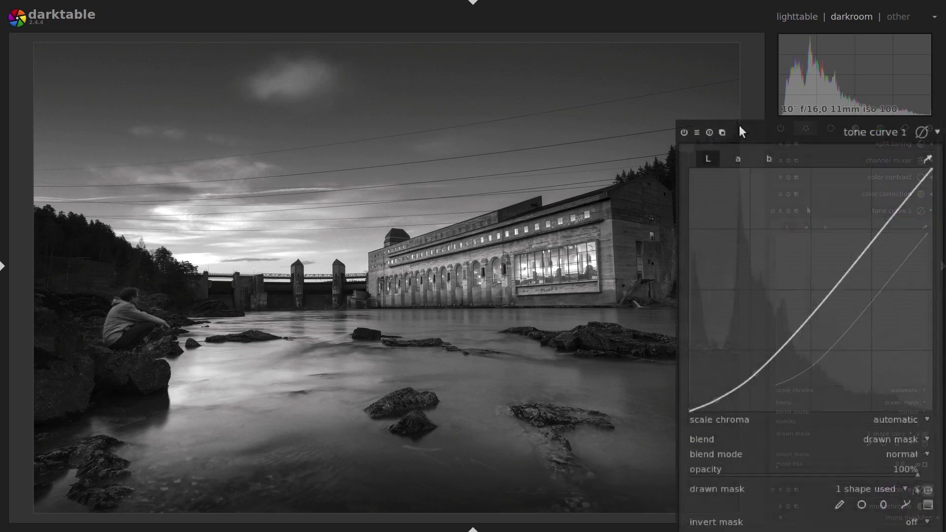
left_click(721, 132)
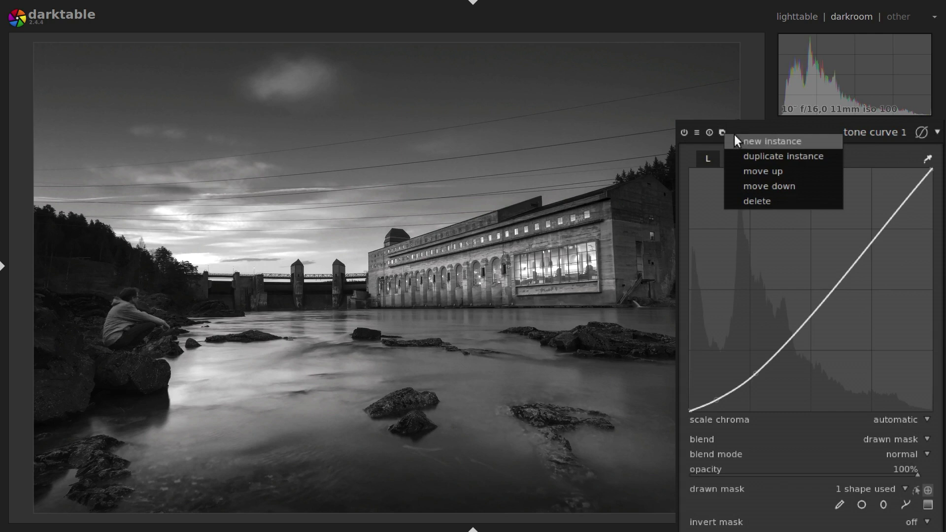
left_click(788, 139)
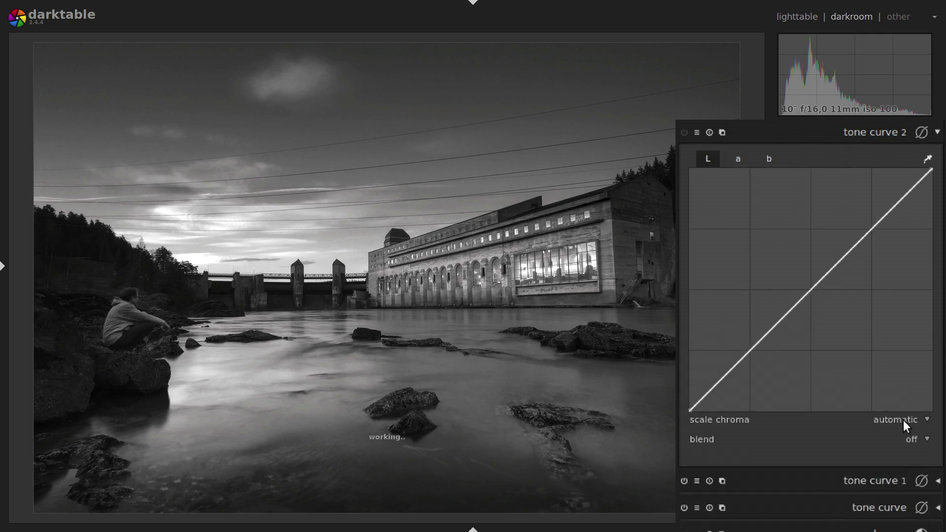
left_click(909, 438)
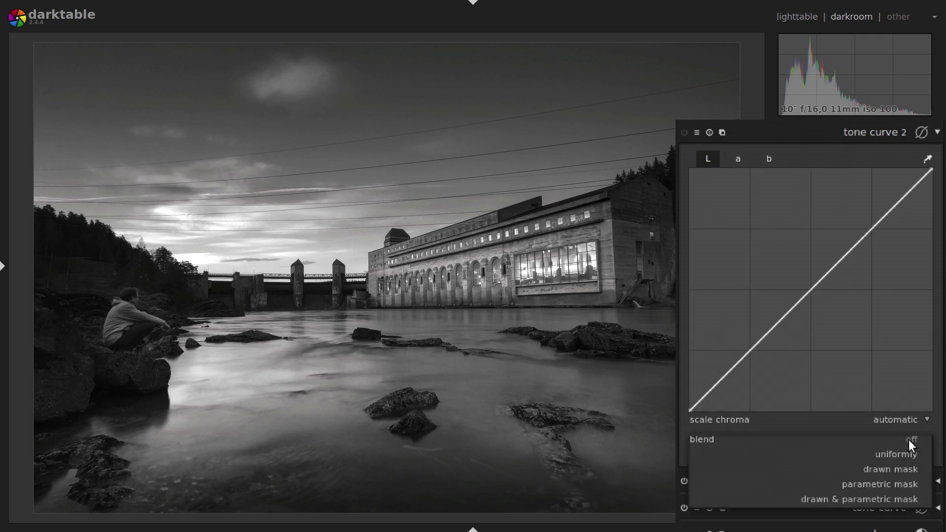
left_click(884, 469)
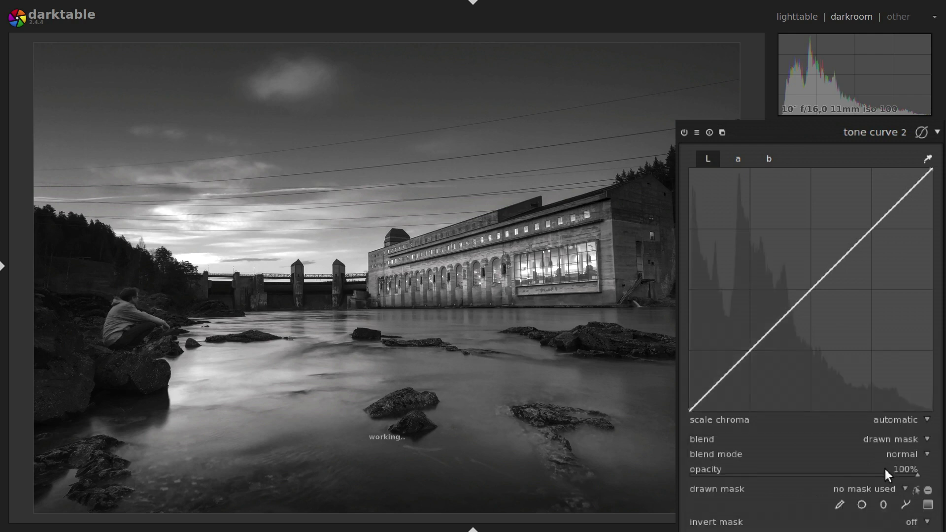
Place a small ellipse mask over the bright sky patch beside the dam and slightly lower the lightness curve's white end
left_click(882, 505)
left_click(200, 257)
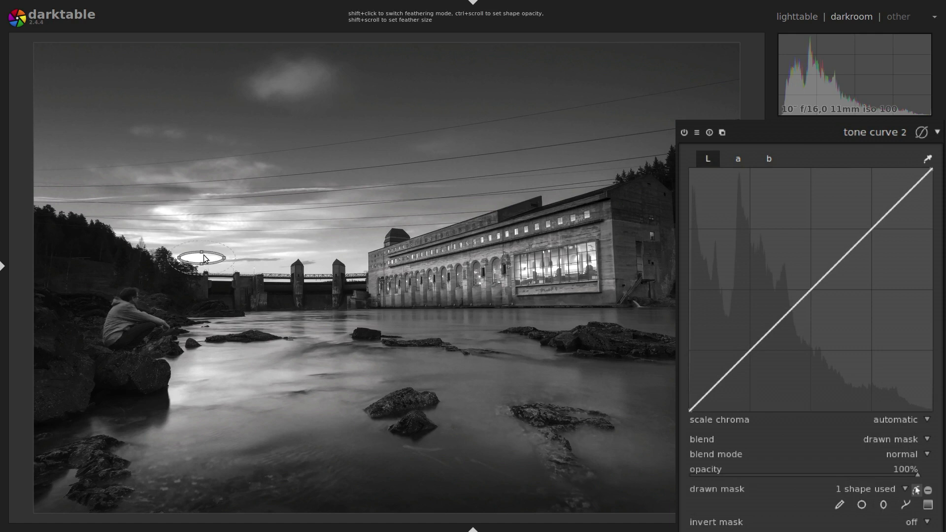
left_click(916, 492)
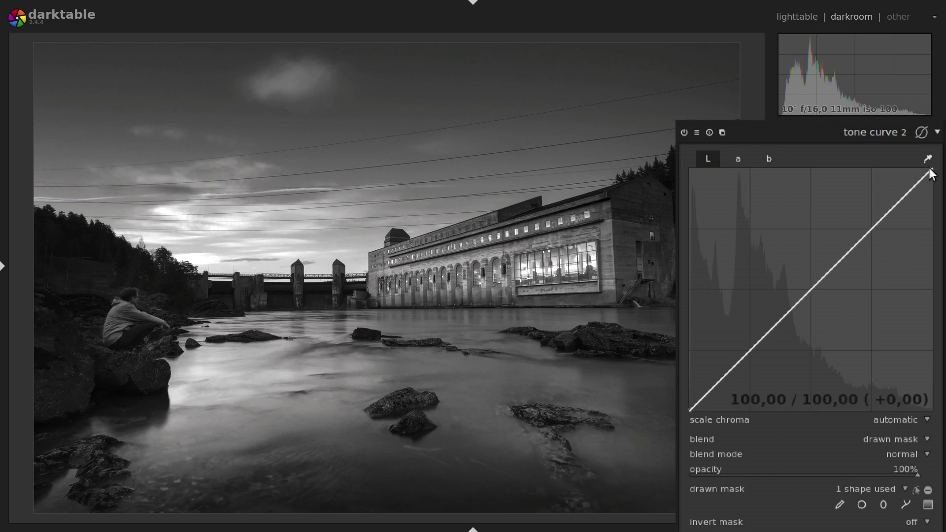
left_click_drag(930, 168, 936, 197)
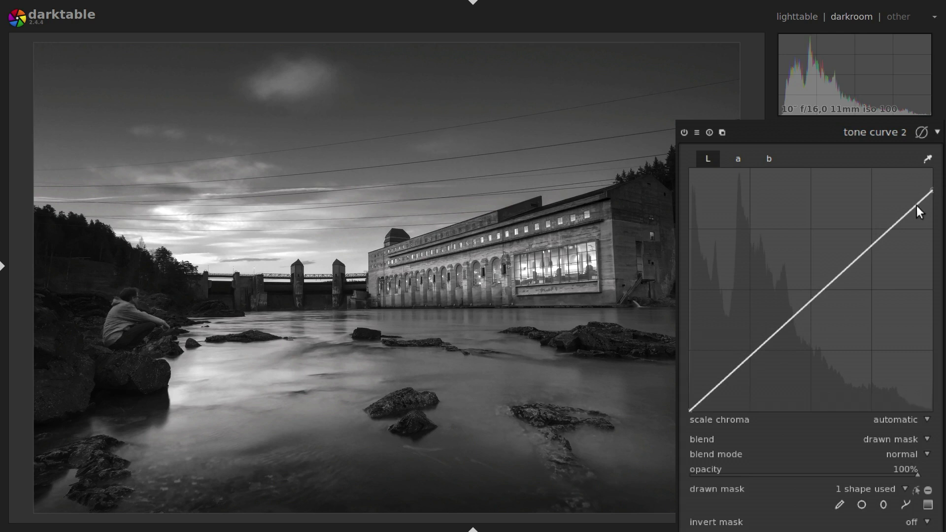